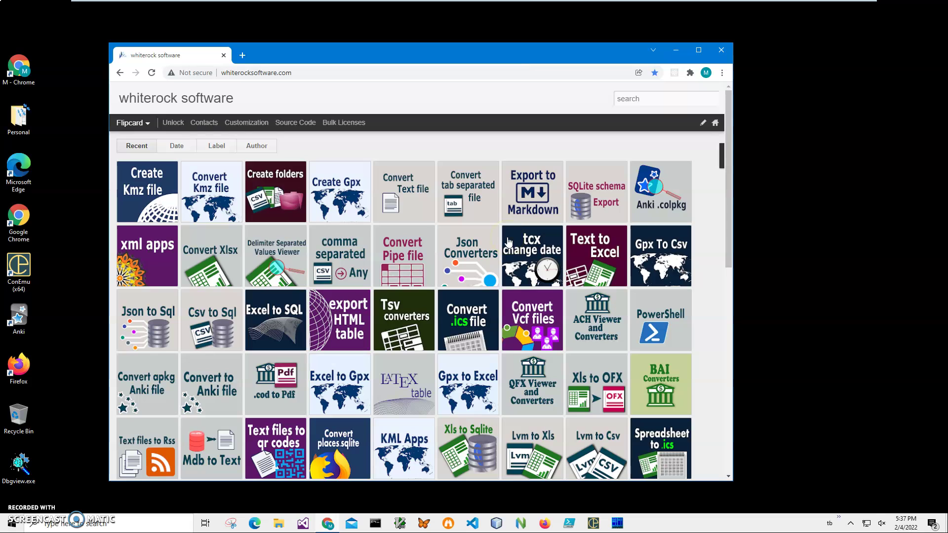
Step: Search the whiterock site for 'kmz', open the kmz conversion post, and download Kmz Viewer
click(625, 112)
click(639, 99)
text(kmz)
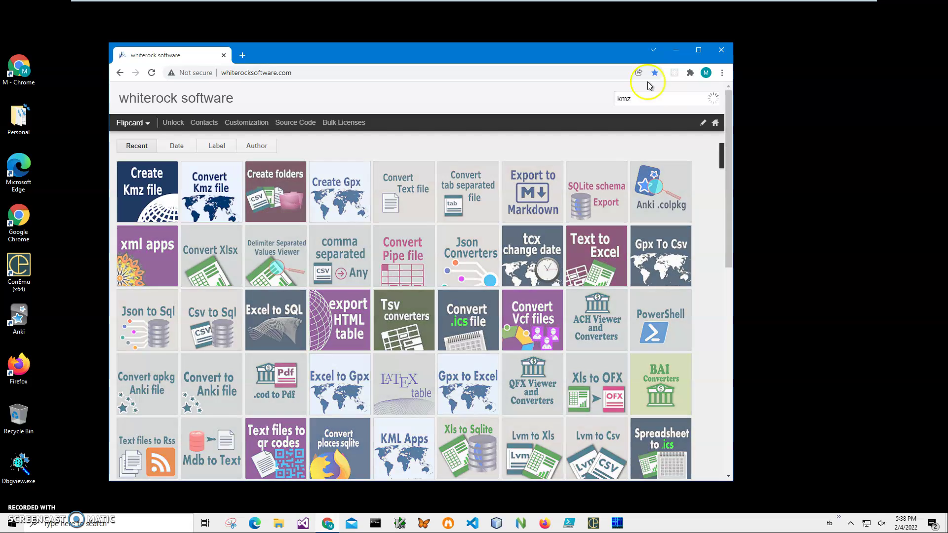
click(231, 190)
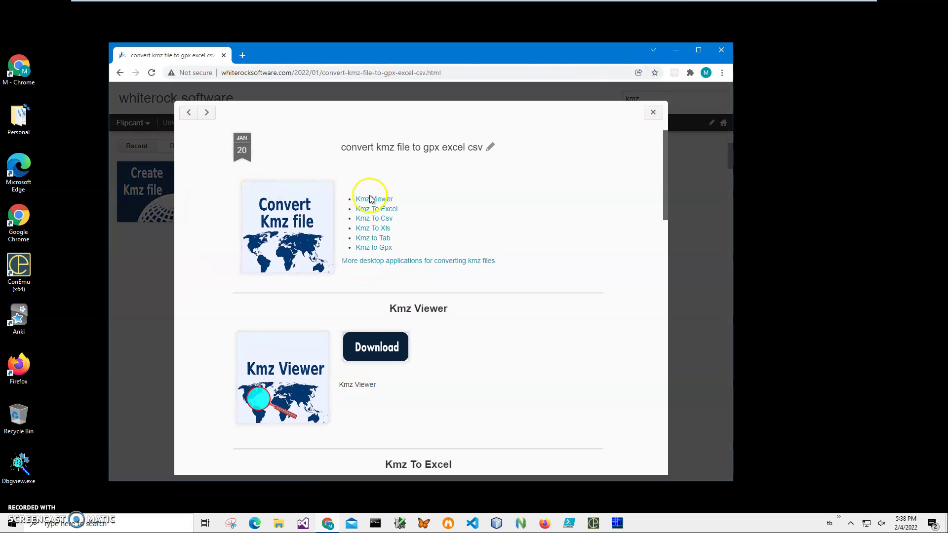
click(372, 200)
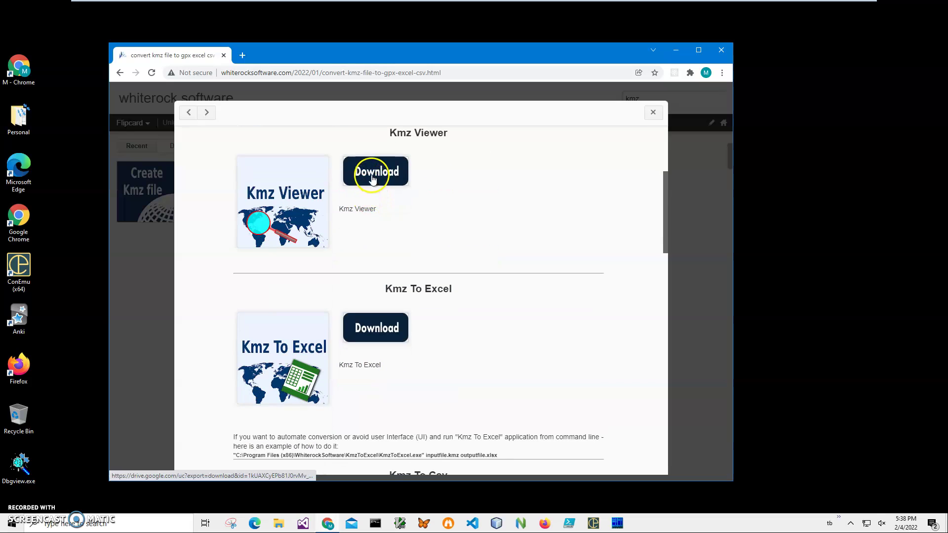
click(372, 177)
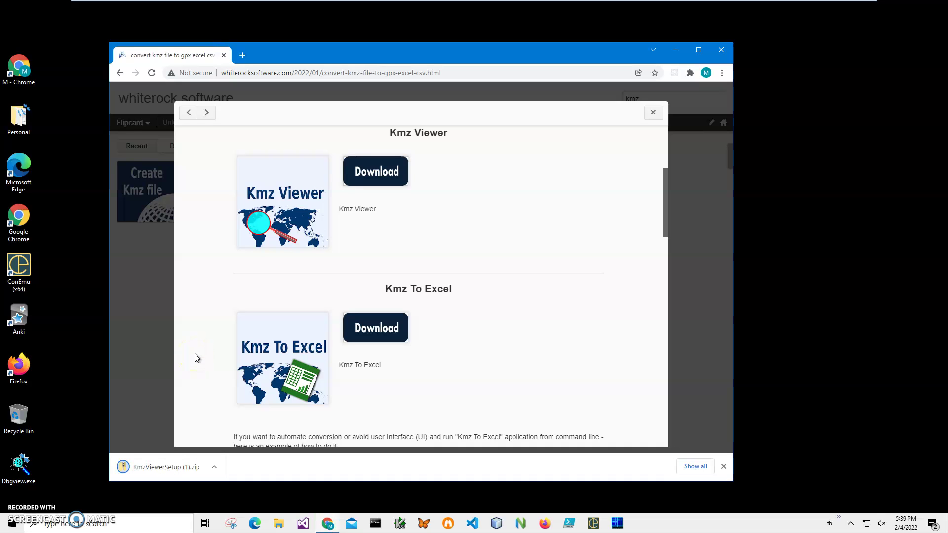
Step: Open the downloaded zip and run KmzViewerSetup.msi past the SmartScreen warning with Run anyway
click(156, 467)
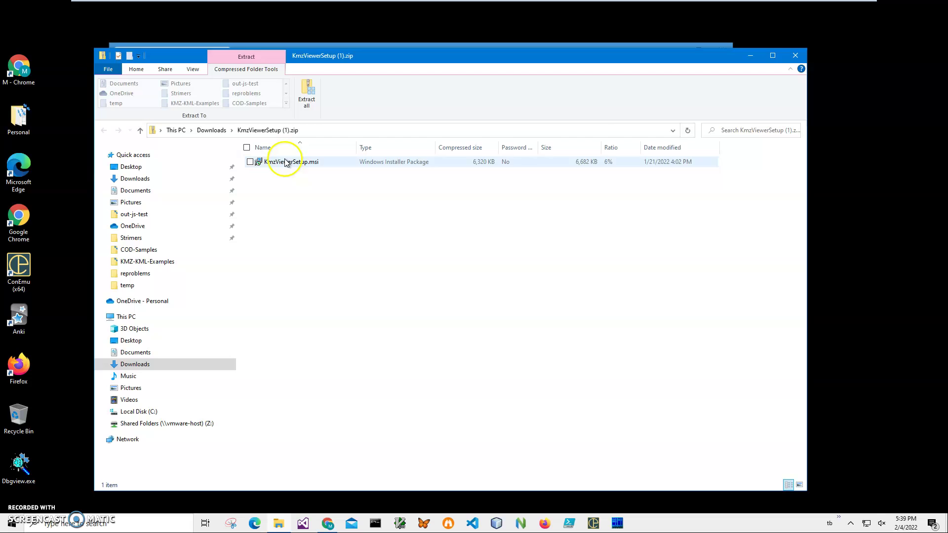
click(287, 161)
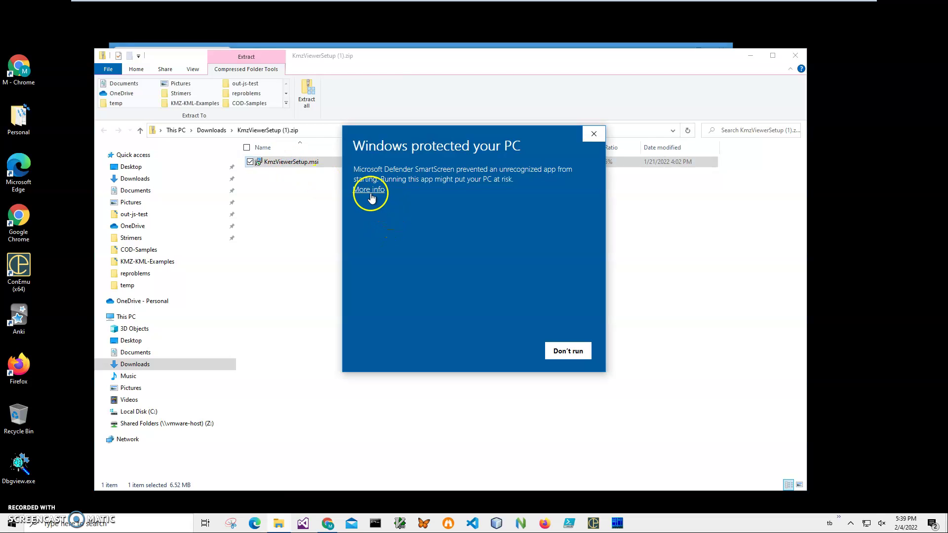
click(368, 189)
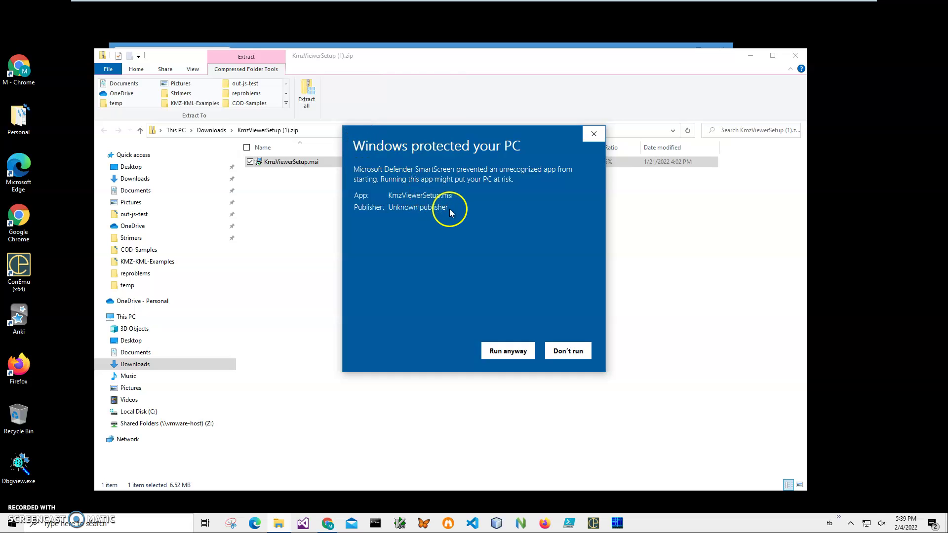
drag(448, 208, 349, 211)
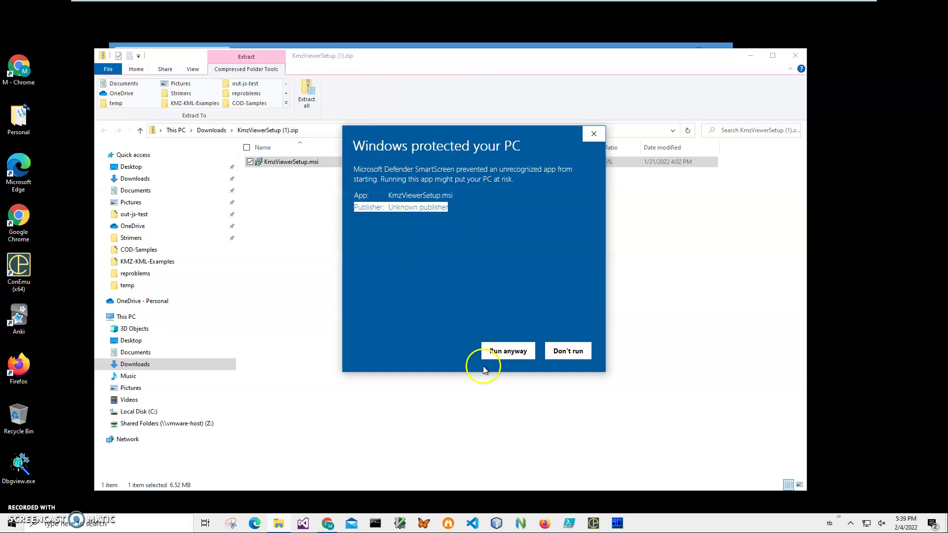
click(509, 354)
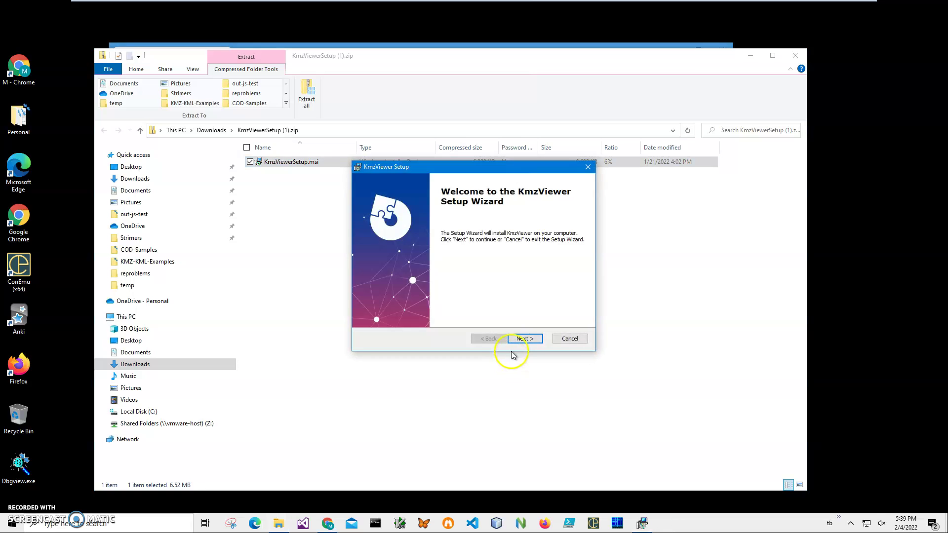
Step: Complete the KmzViewer setup wizard, approving the UAC prompt, and finish
click(520, 339)
click(521, 339)
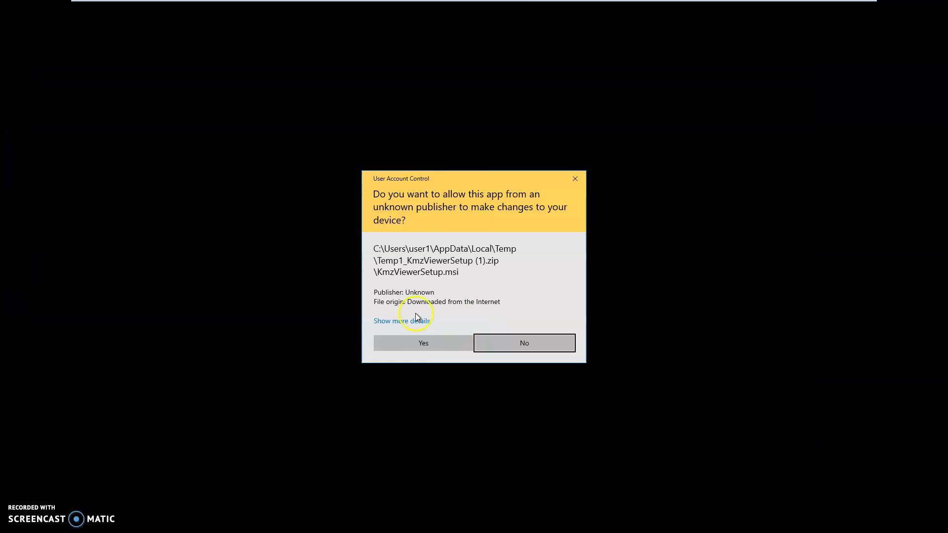
click(416, 342)
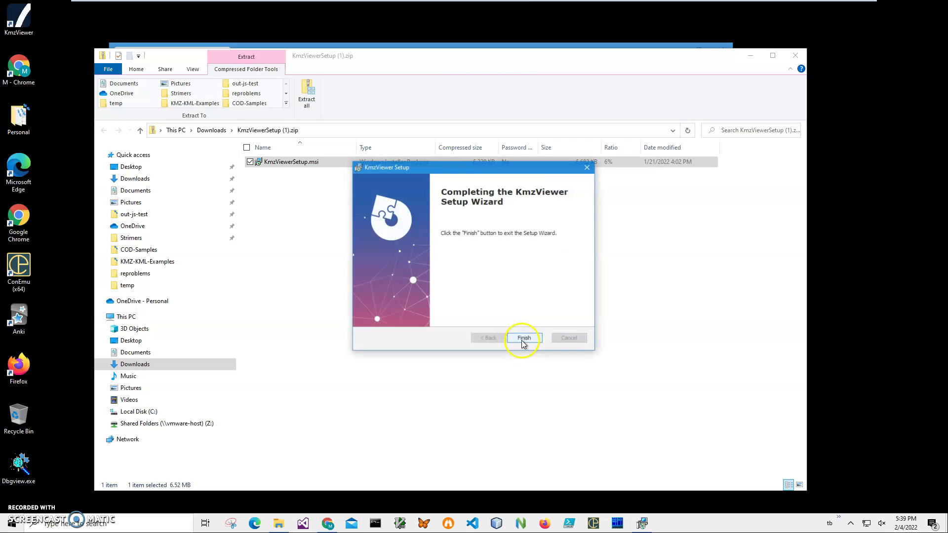
click(525, 340)
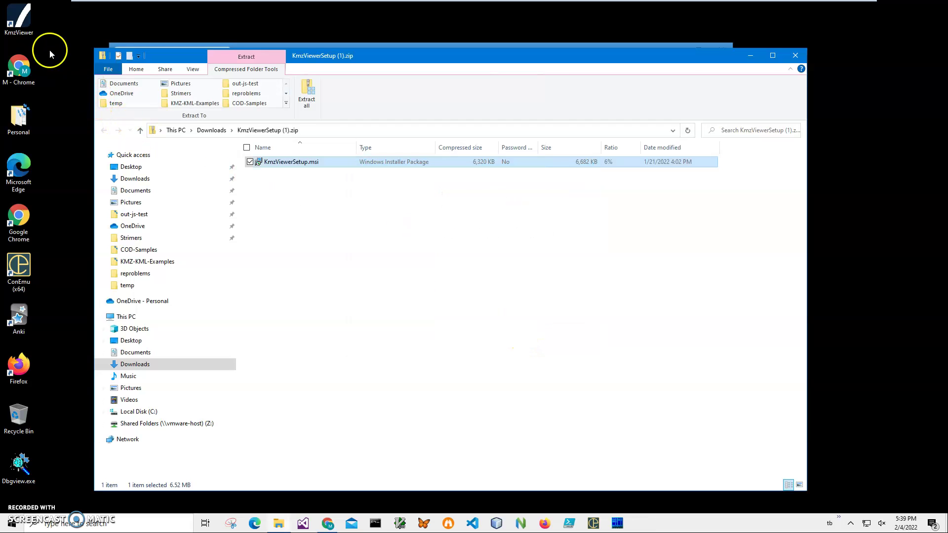
Step: Close the zip folder and Chrome, then launch Kmz Viewer from its desktop shortcut
click(25, 33)
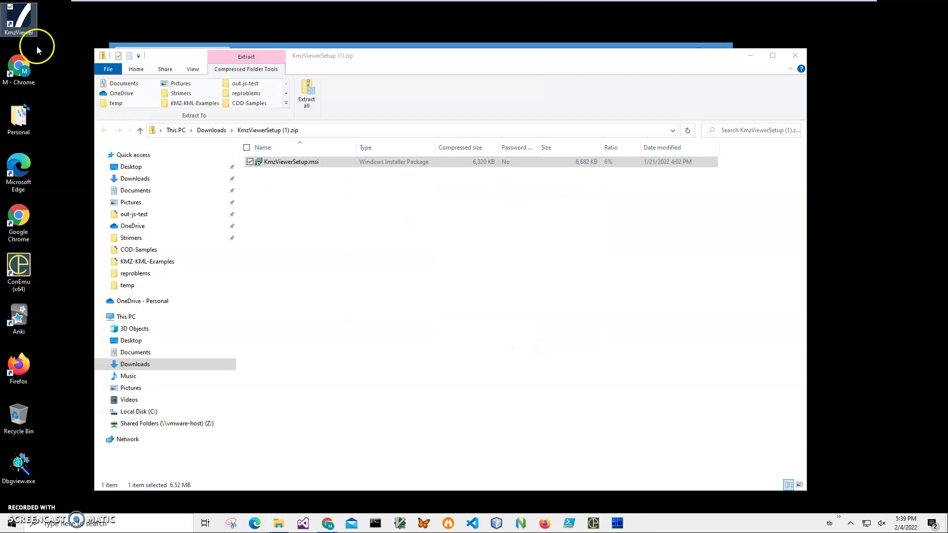
click(793, 53)
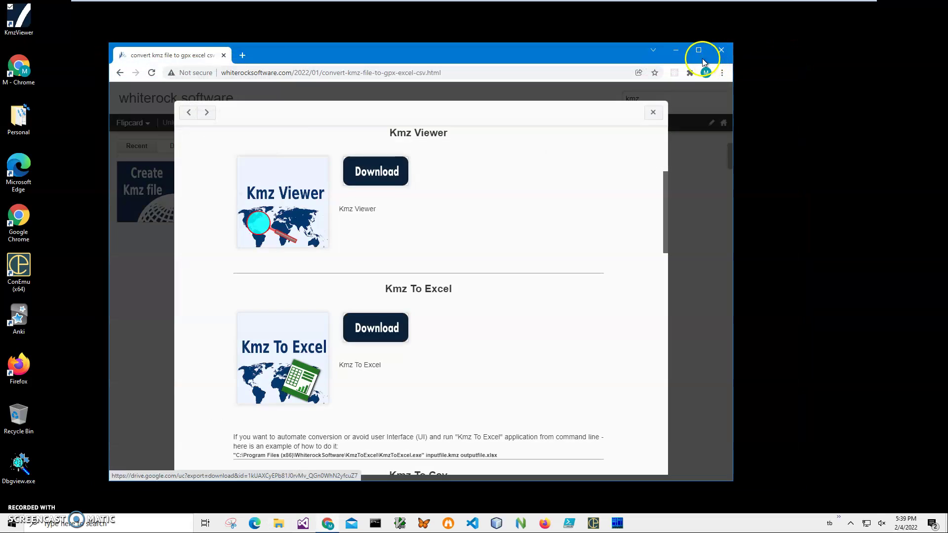
click(720, 48)
double_click(25, 22)
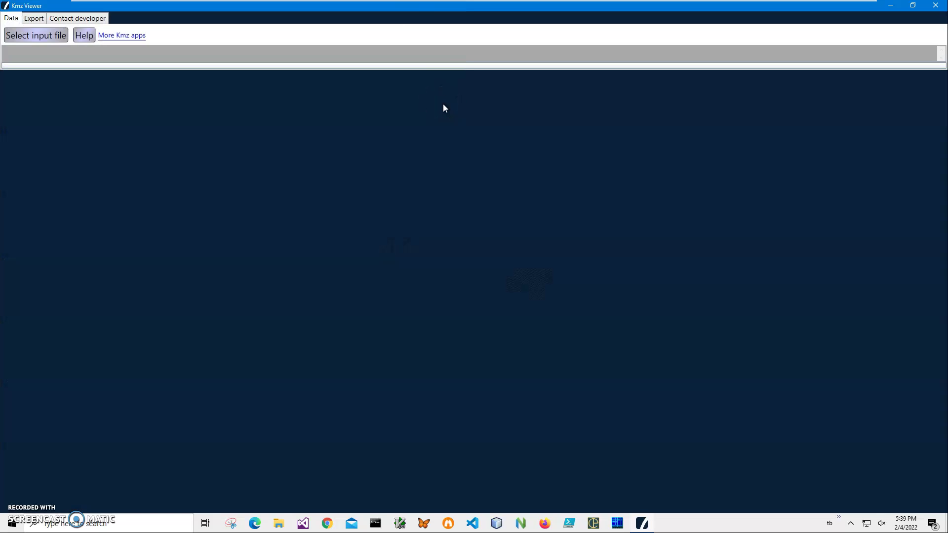
Step: Load MyTrack.kmz from the Documents folder as the viewer's input file
mouse_move(403, 8)
mouse_down()
mouse_move(476, 88)
mouse_move(434, 90)
mouse_up()
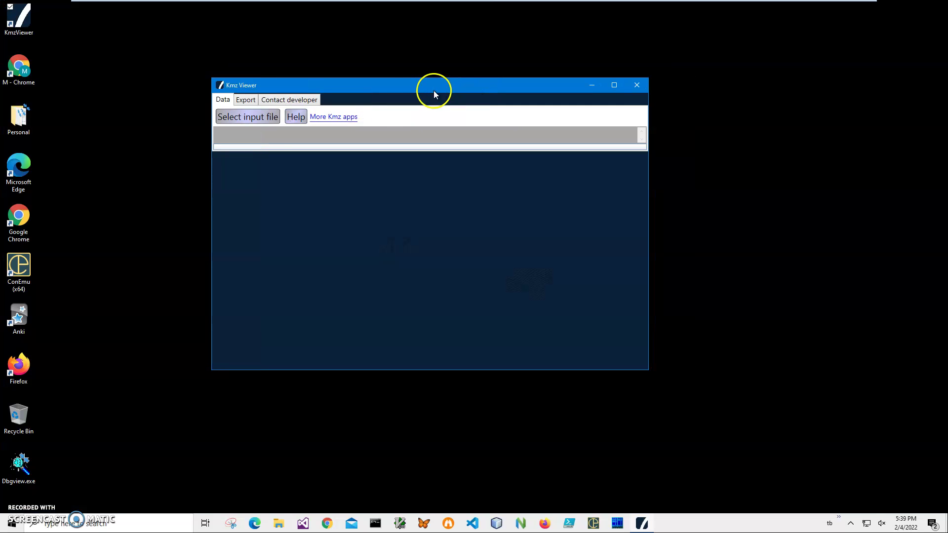
click(257, 119)
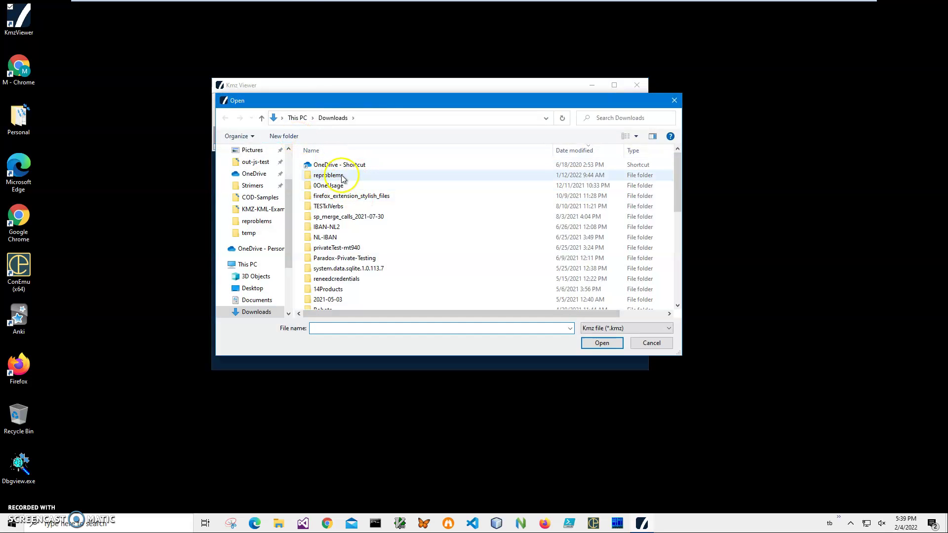
mouse_move(260, 200)
scroll(285, 199, up, 3)
click(266, 194)
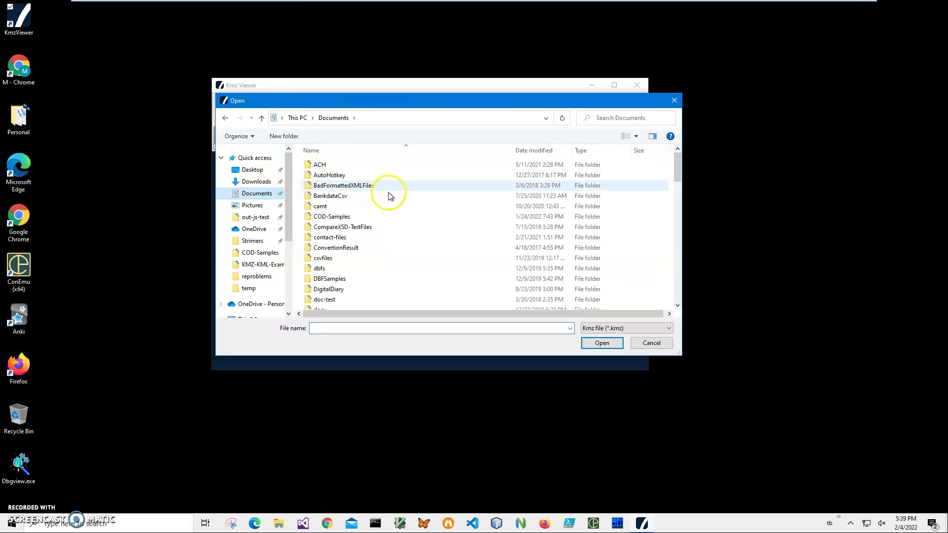
scroll(508, 222, down, 1)
scroll(502, 232, down, 3)
scroll(502, 233, down, 3)
scroll(501, 231, down, 3)
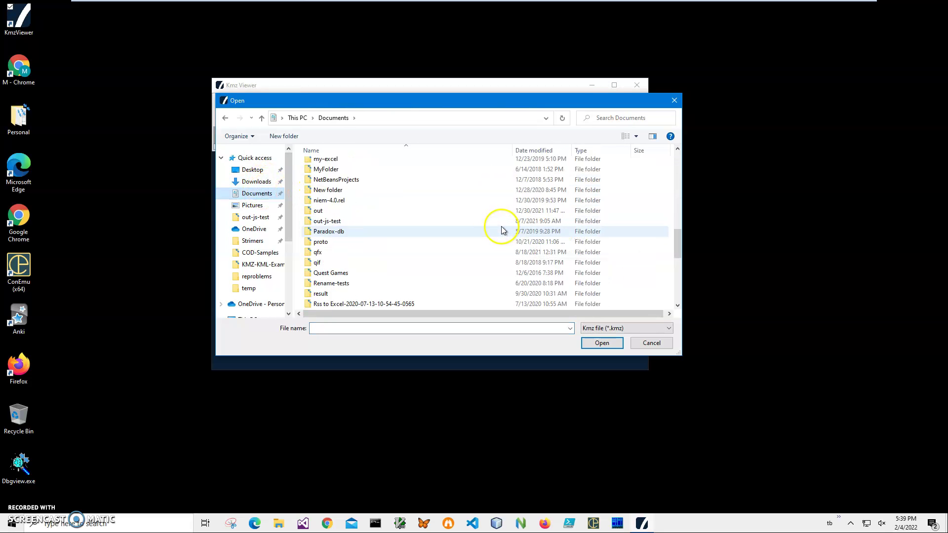
scroll(501, 231, down, 5)
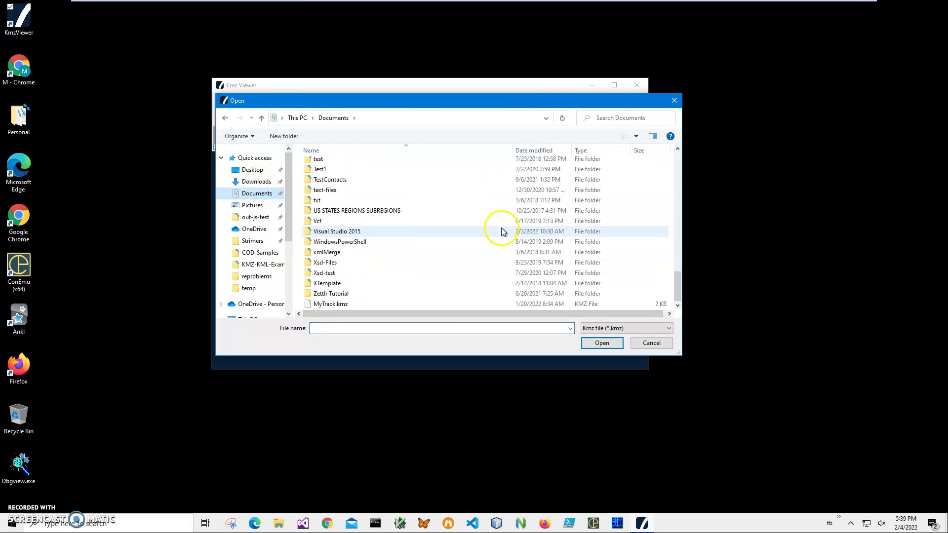
double_click(333, 306)
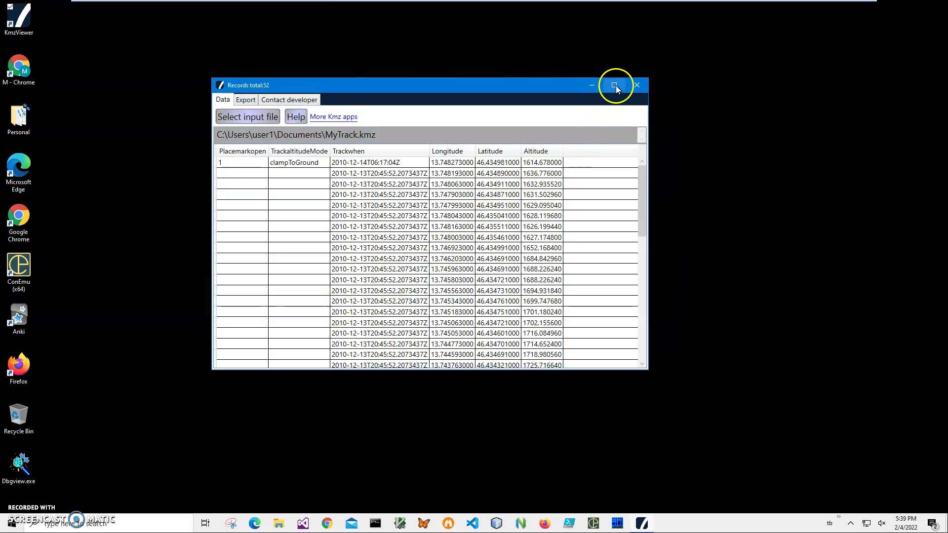
Step: Inspect the first two track-point rows, check the Export tab, return to Data, and close Kmz Viewer
click(314, 163)
click(358, 175)
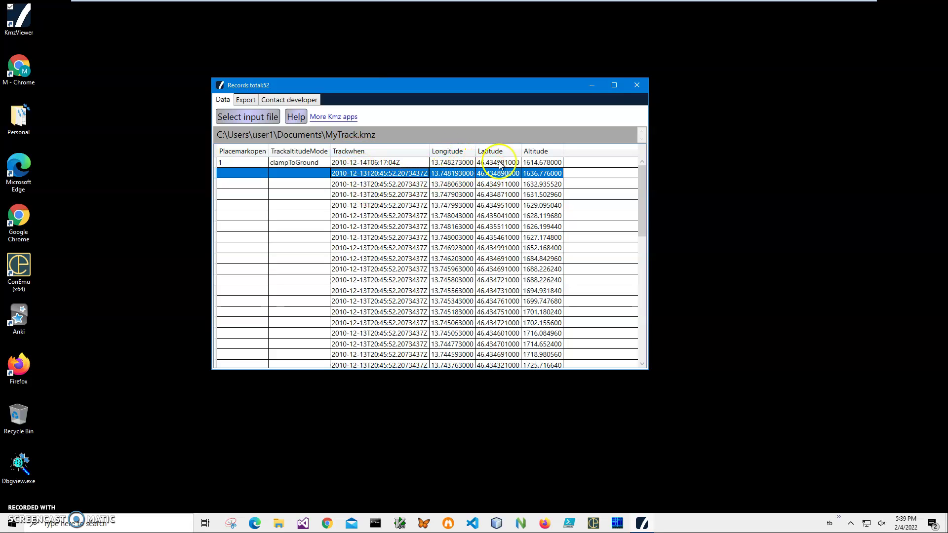
drag(643, 216, 635, 357)
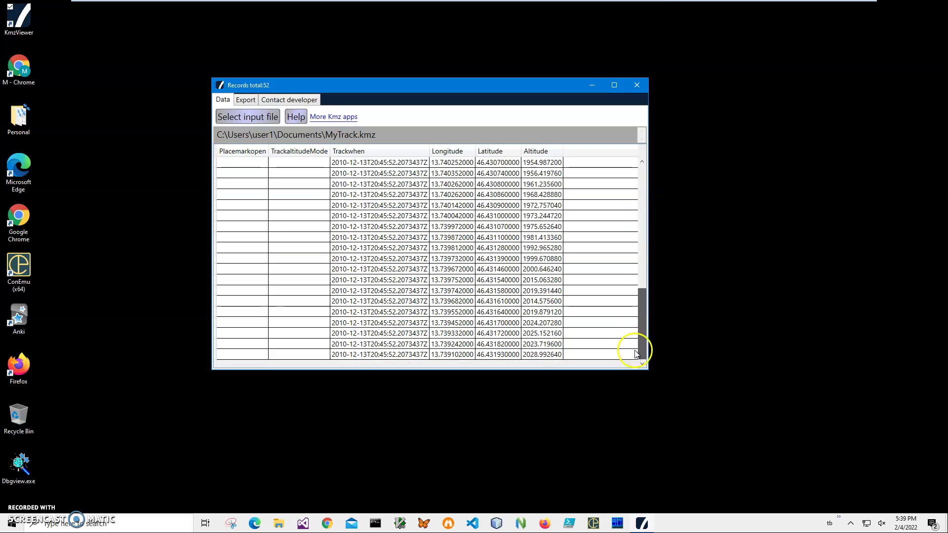
drag(639, 322, 640, 171)
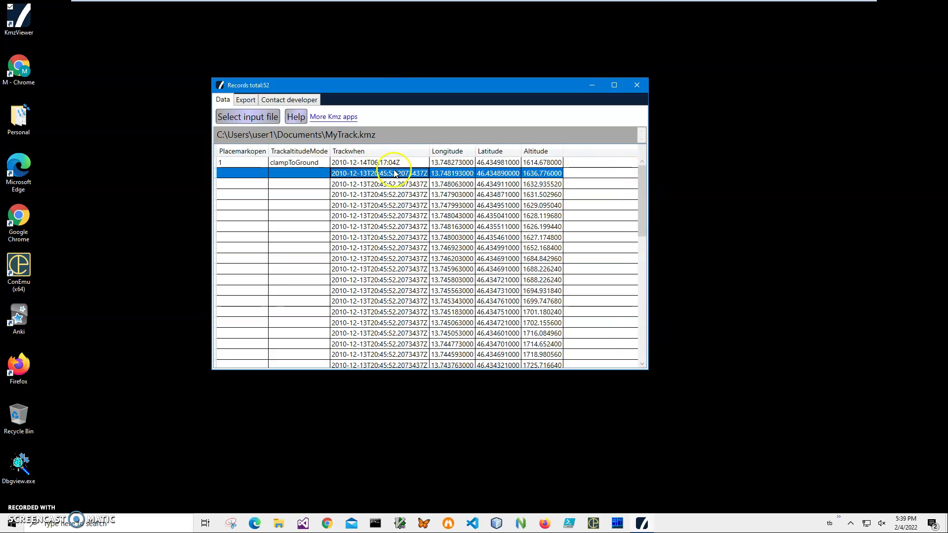
click(246, 100)
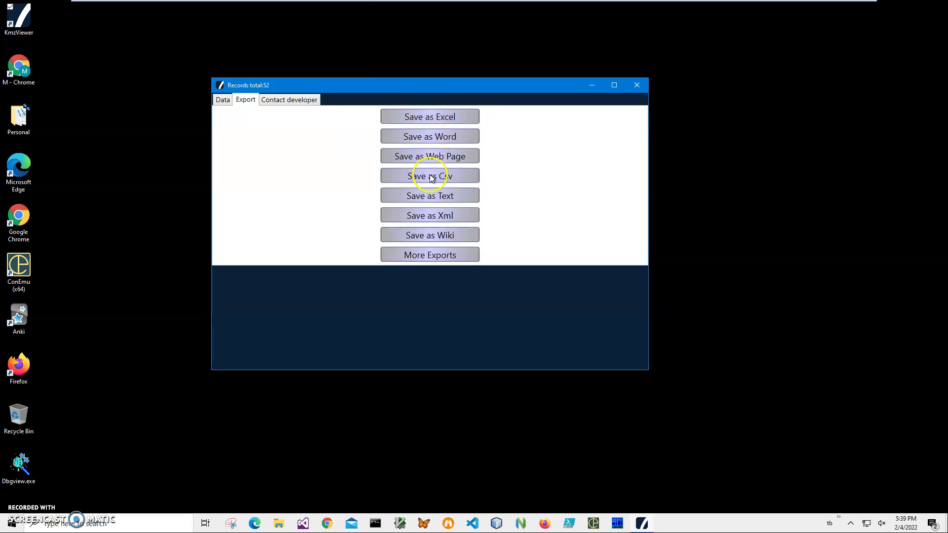
click(222, 100)
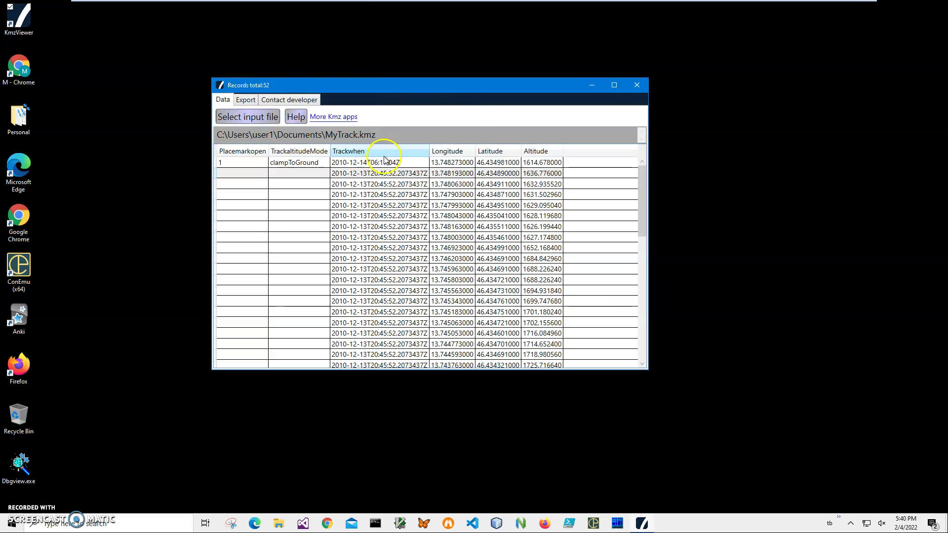
click(636, 84)
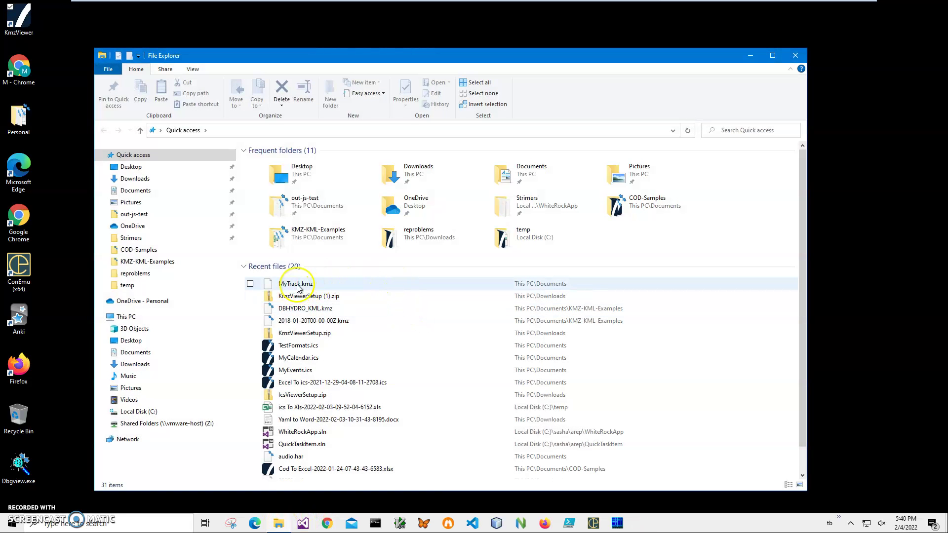
Step: From MyTrack.kmz's Open with menu, choose to look for another app on this PC
right_click(297, 285)
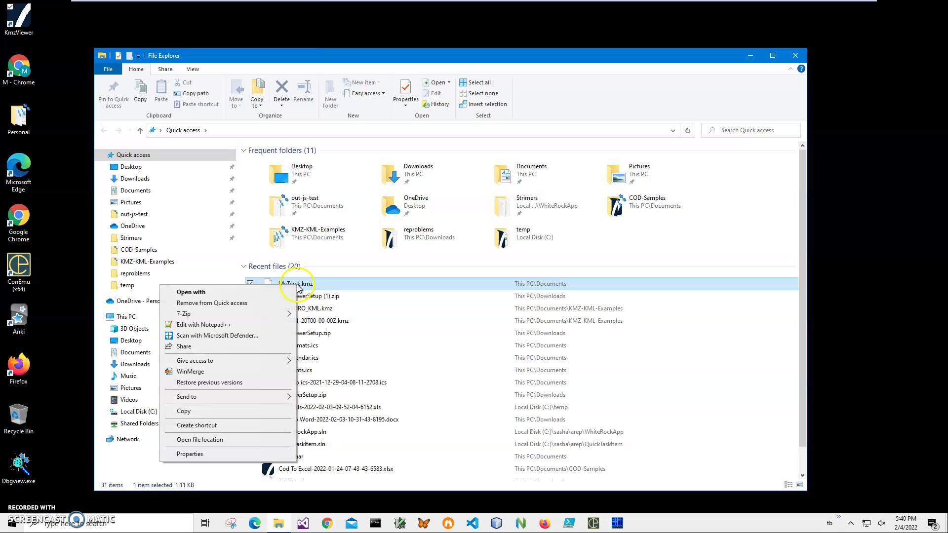
click(195, 293)
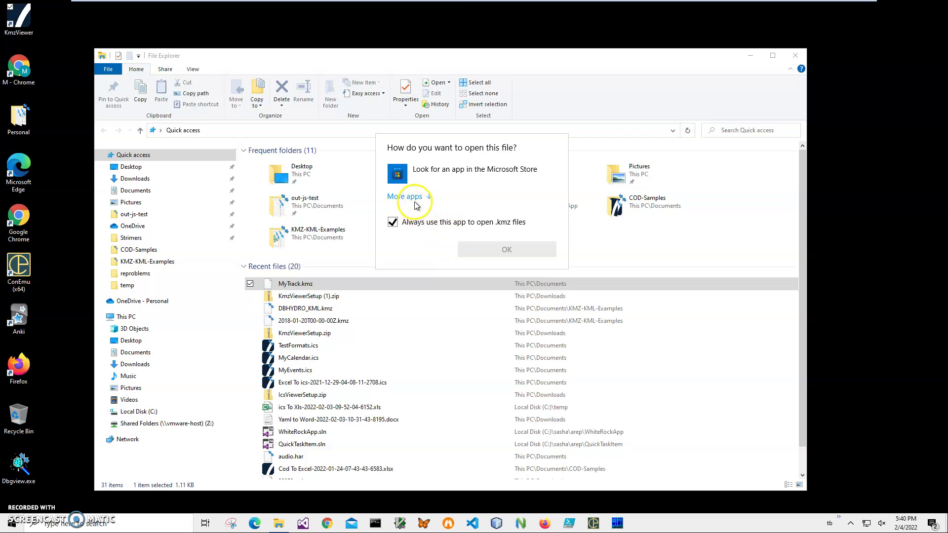
click(410, 196)
scroll(459, 317, down, 1)
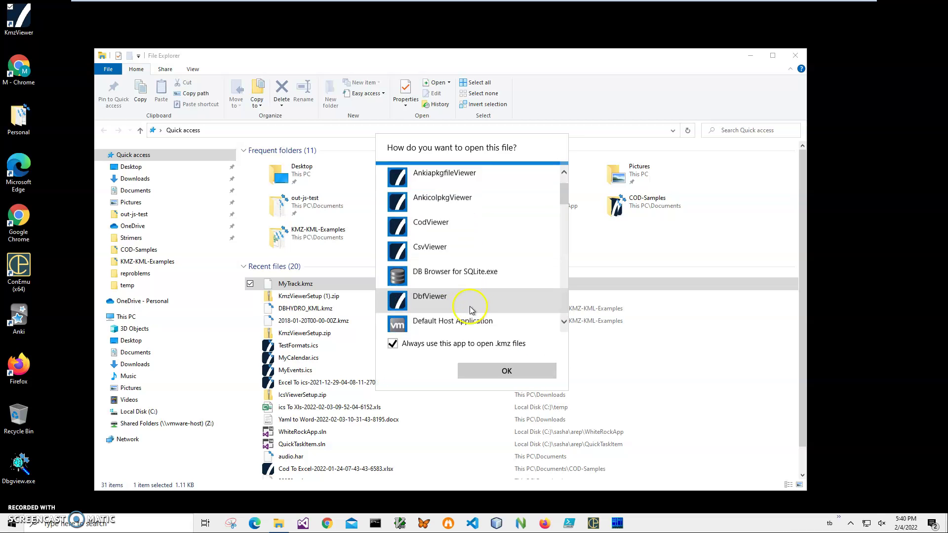
scroll(474, 317, down, 2)
scroll(486, 317, down, 2)
scroll(496, 318, down, 2)
scroll(499, 320, down, 2)
scroll(498, 315, down, 2)
scroll(508, 318, down, 2)
scroll(511, 322, down, 2)
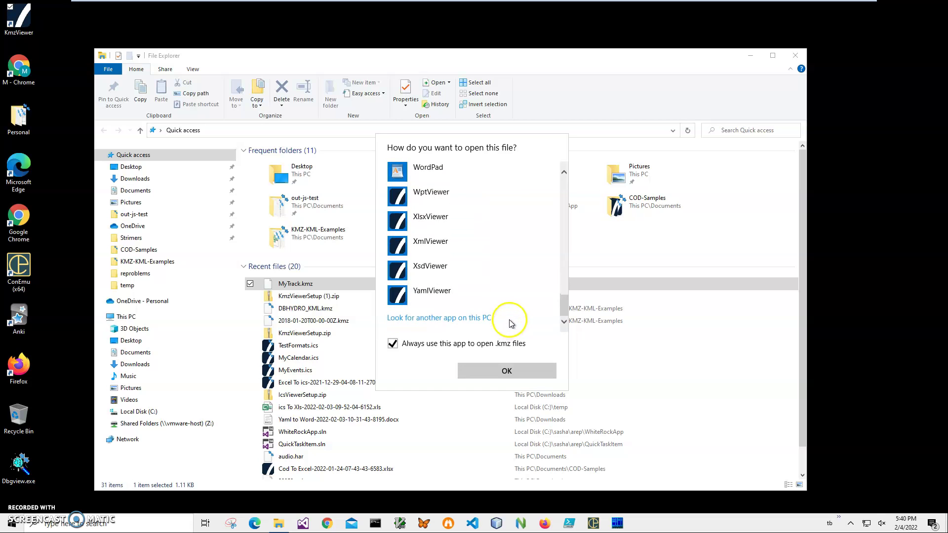
click(427, 317)
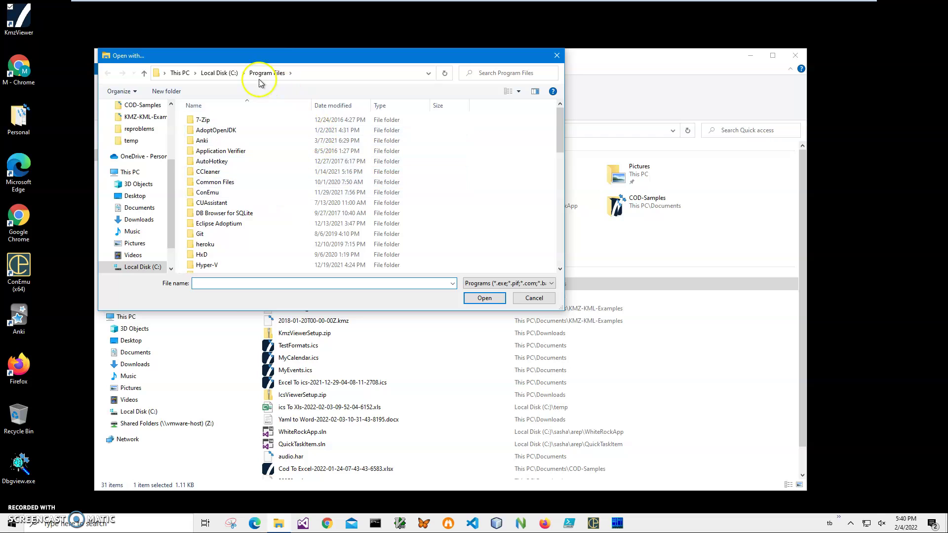
Step: Browse to C:\Program Files (x86)\WhiterockSoftware\KmzViewer and open MyTrack.kmz with KmzViewer.exe
click(235, 72)
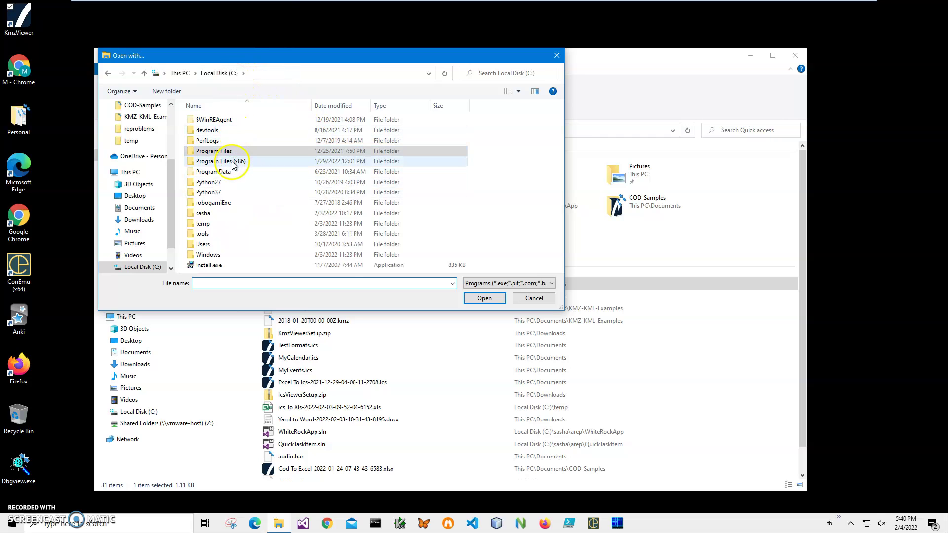
double_click(236, 162)
scroll(291, 227, down, 2)
scroll(291, 227, down, 3)
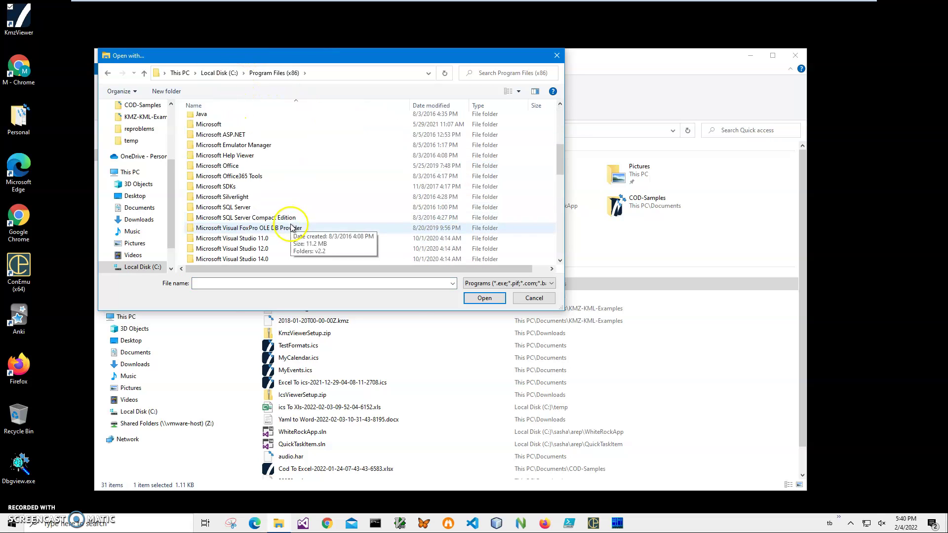
scroll(295, 226, down, 3)
scroll(229, 239, down, 2)
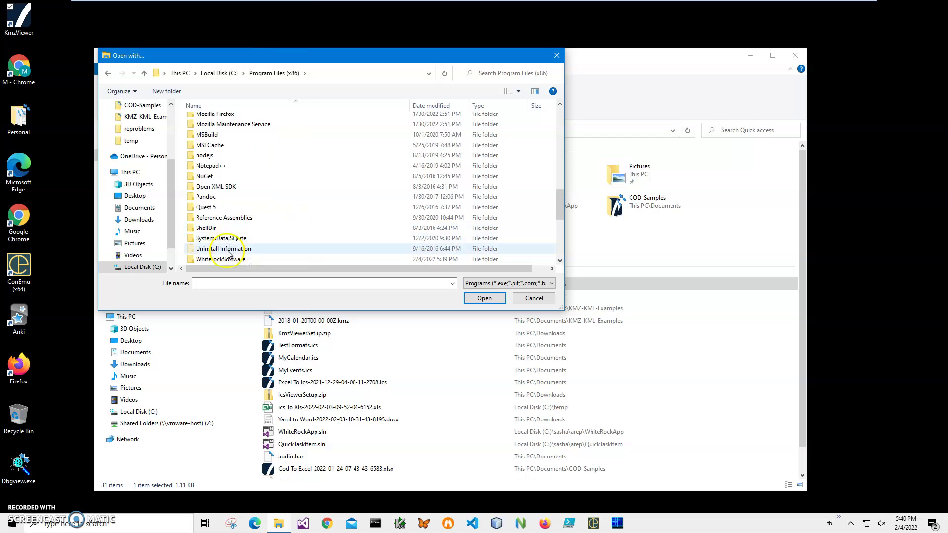
double_click(223, 259)
scroll(308, 245, down, 5)
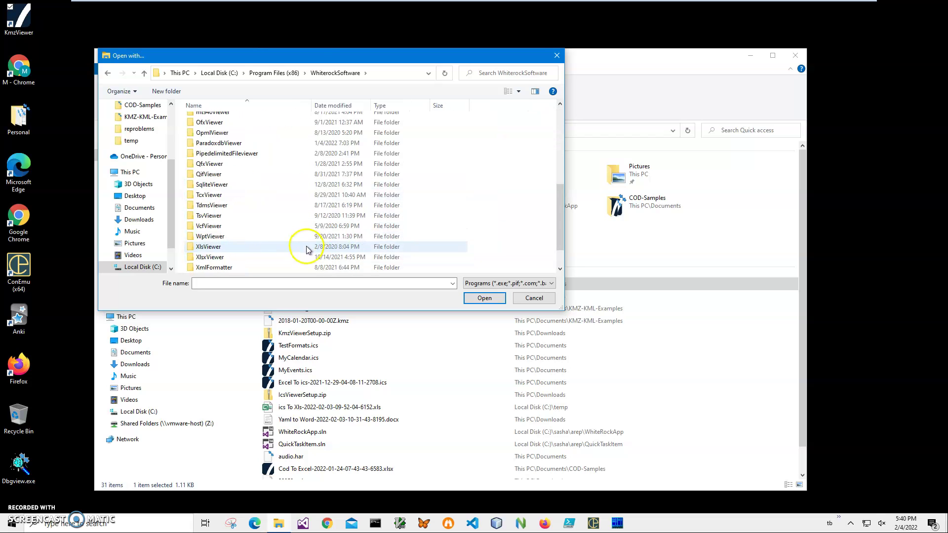
scroll(308, 250, up, 3)
scroll(287, 232, up, 1)
scroll(288, 233, up, 1)
scroll(287, 232, up, 1)
double_click(222, 169)
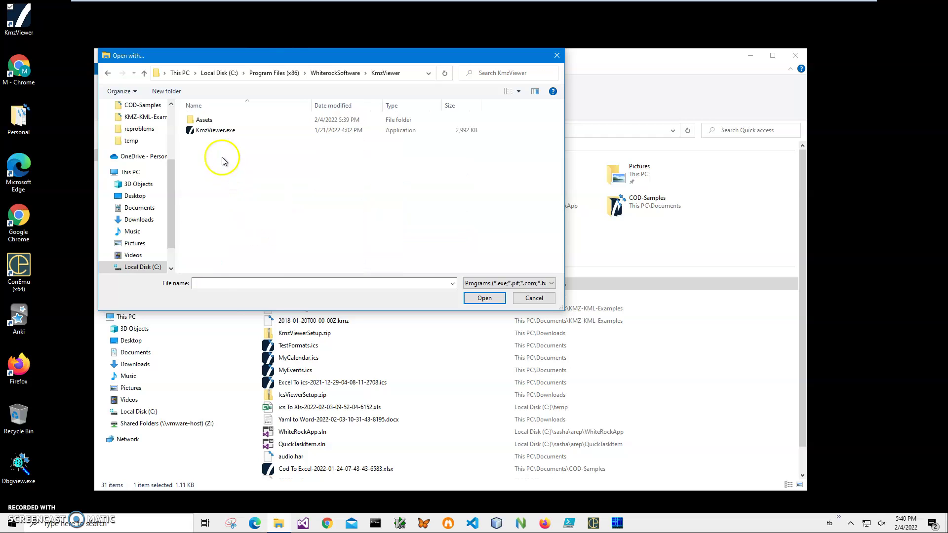
click(216, 132)
click(485, 298)
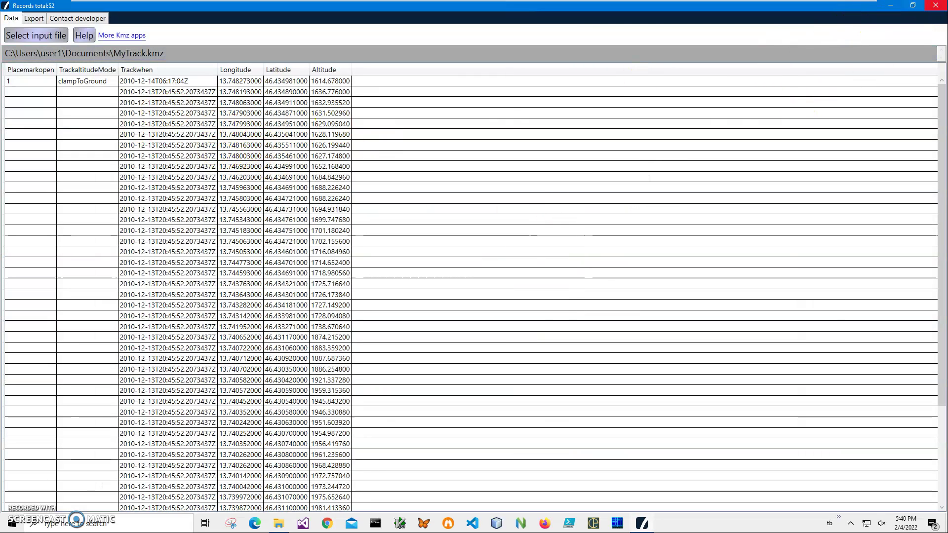
Step: Reopen MyTrack.kmz by double-click, select the 1887.687360-altitude track point, and close the viewer
click(937, 6)
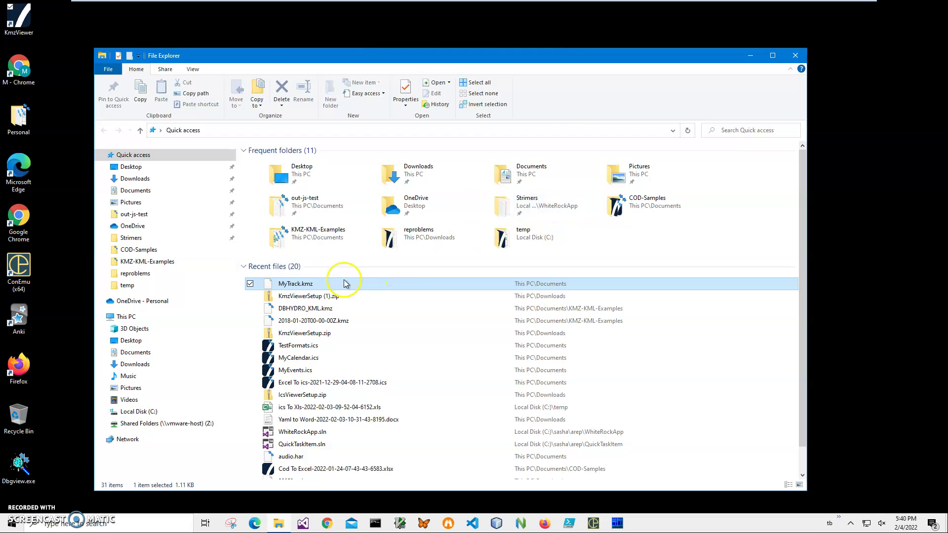
double_click(380, 288)
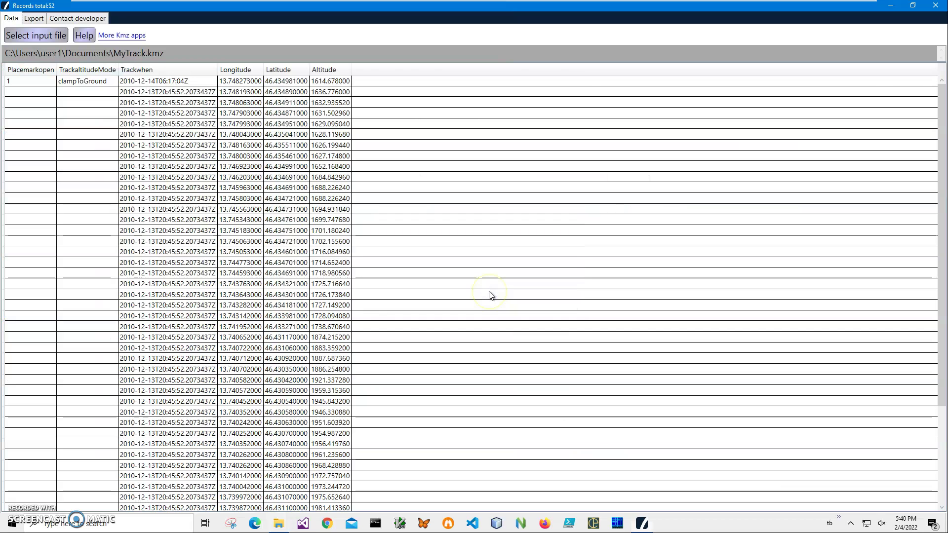
click(347, 360)
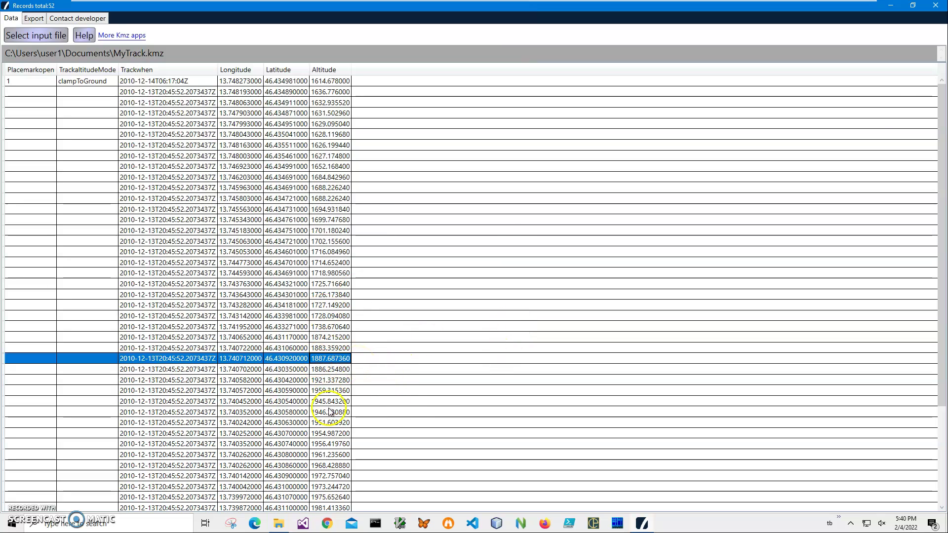
click(931, 6)
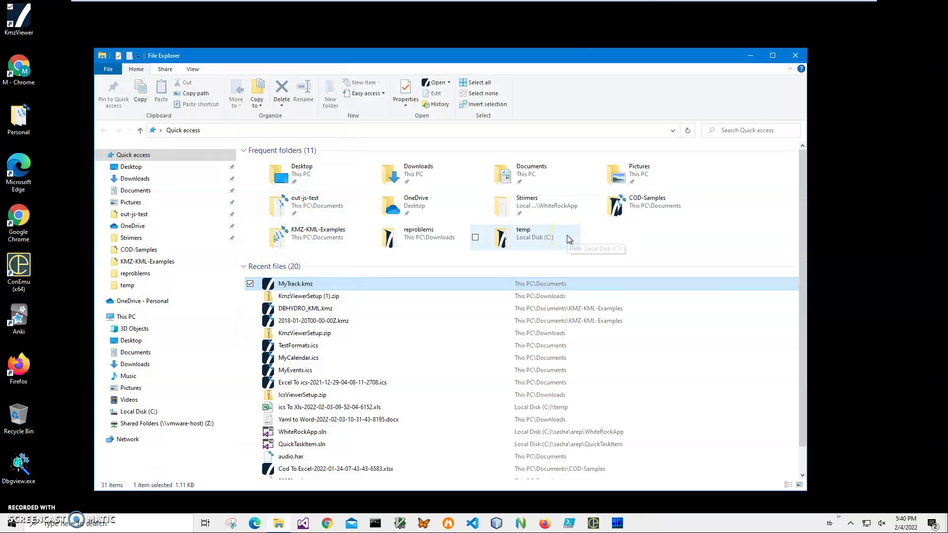